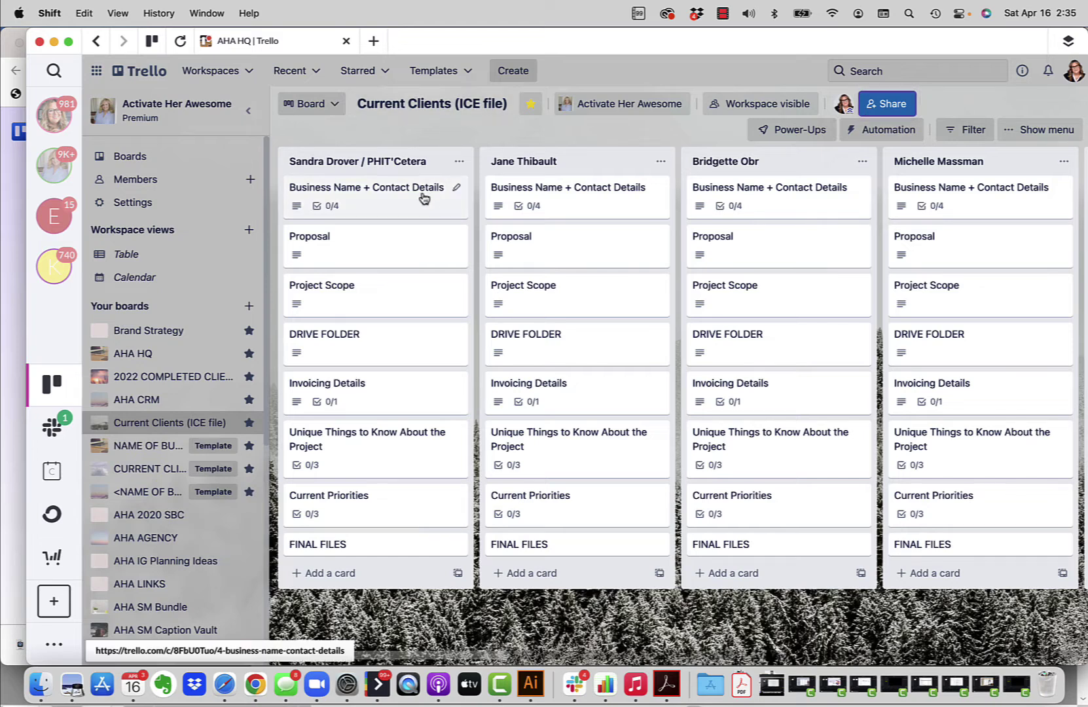
Review the Business Name + Contact Details and Invoicing Details cards in the PHIT'Cetera client list
click(371, 199)
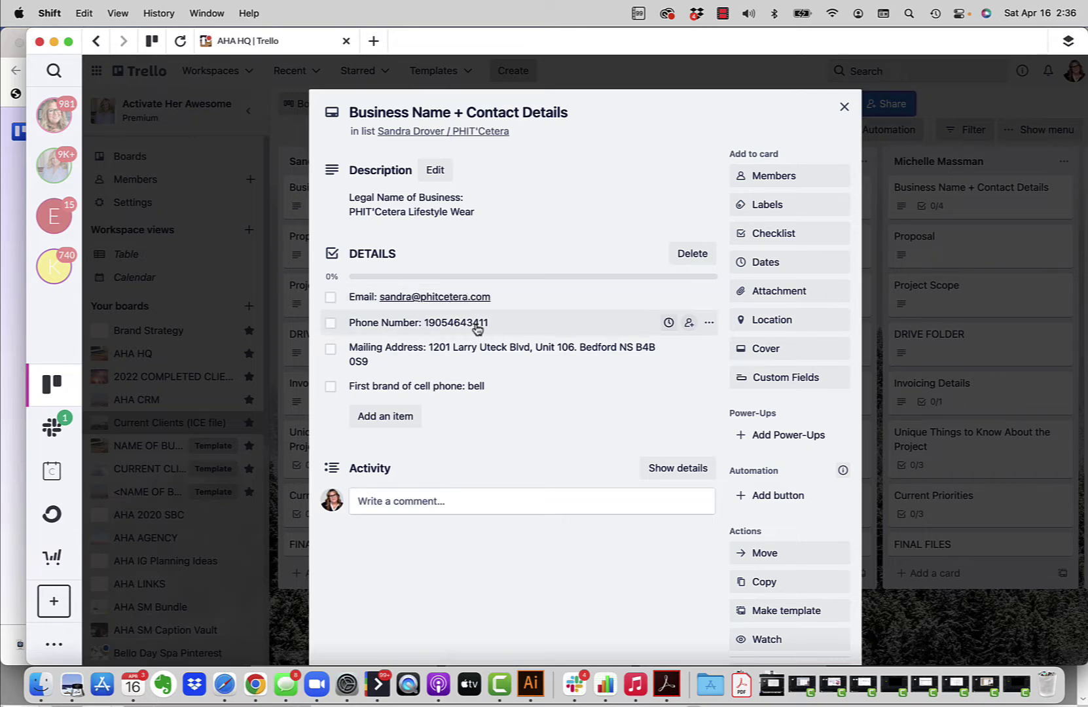
click(843, 107)
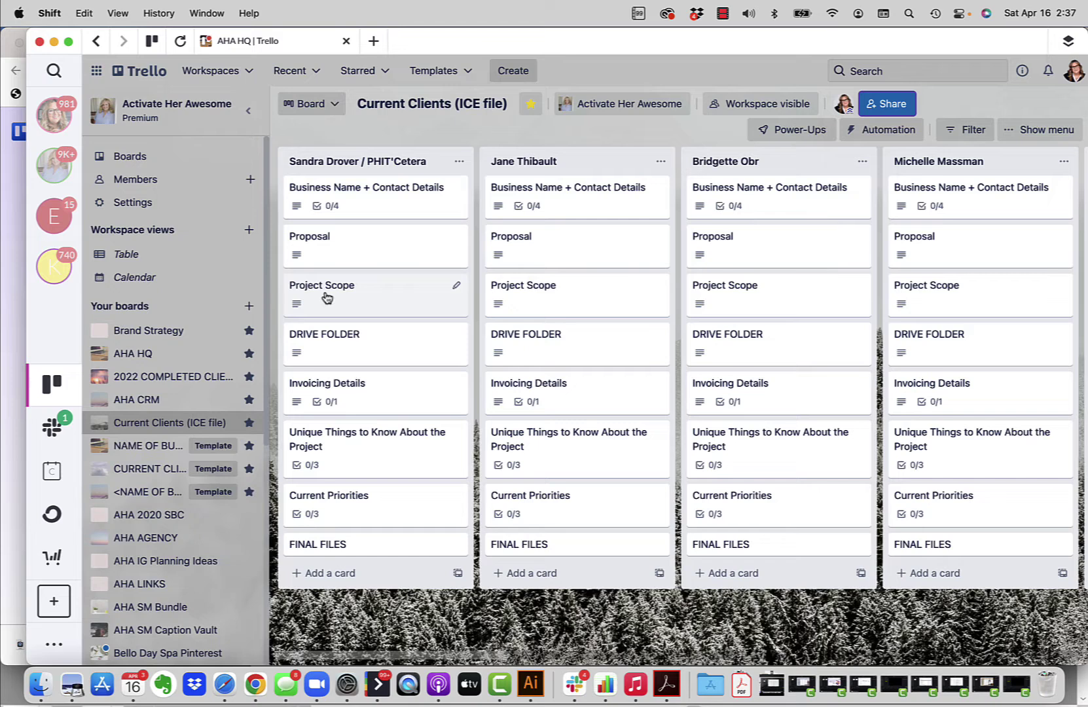
click(372, 394)
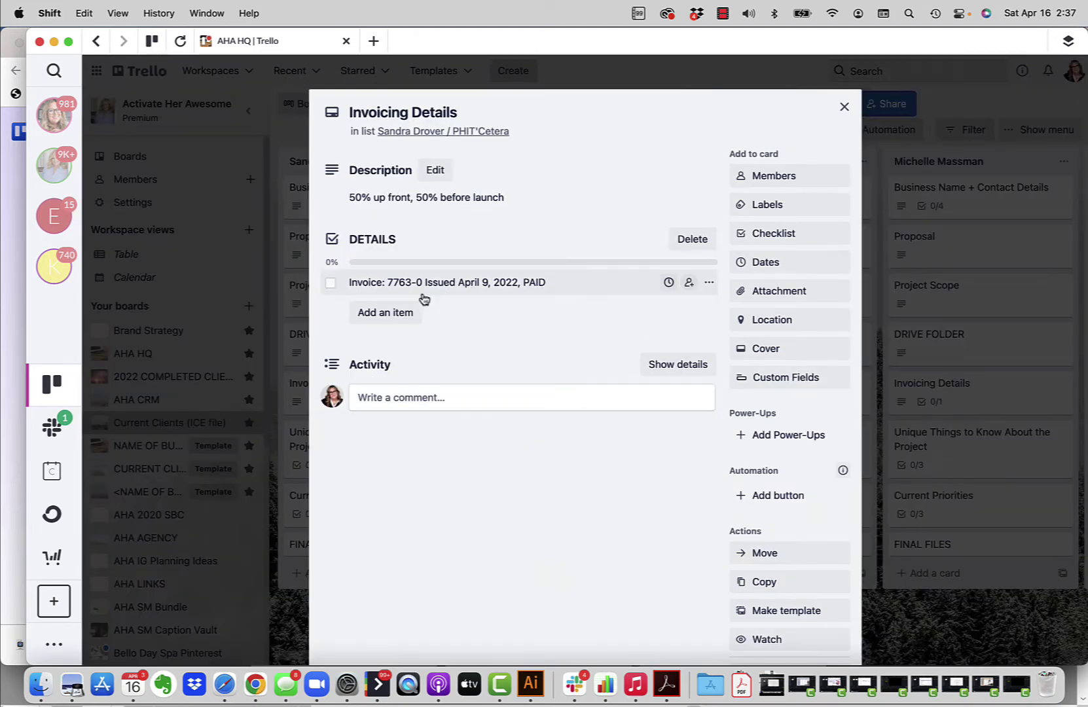
click(843, 109)
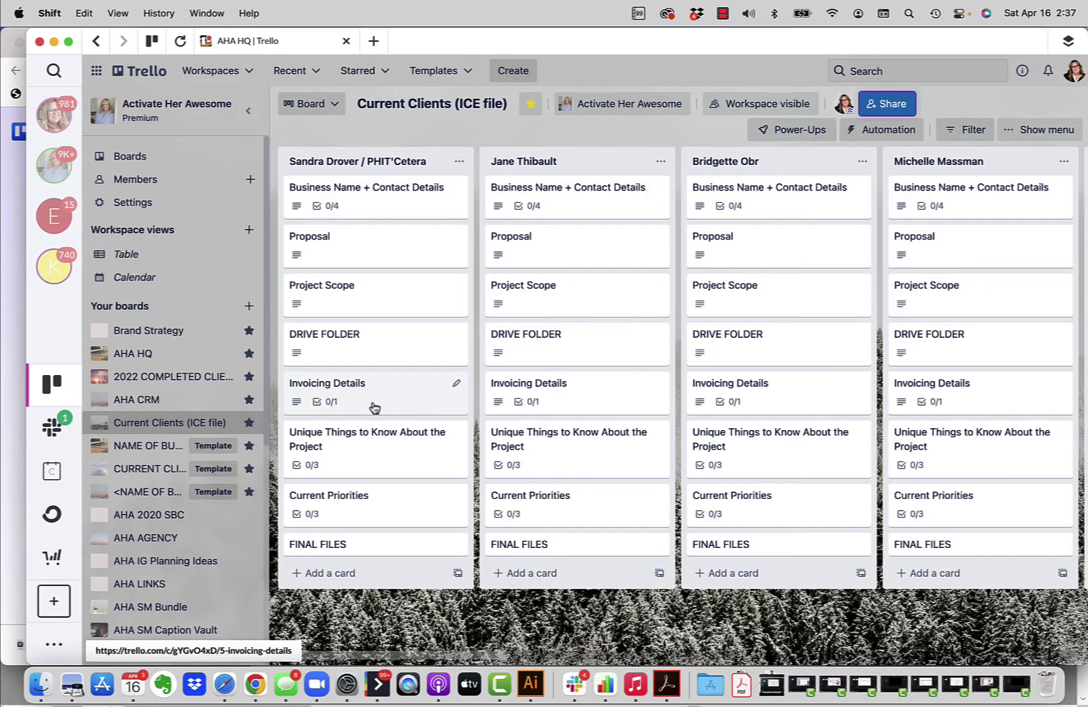
Check off the invoice item in the Invoicing Details card of the PHIT'Cetera list and close the card
click(429, 404)
click(330, 284)
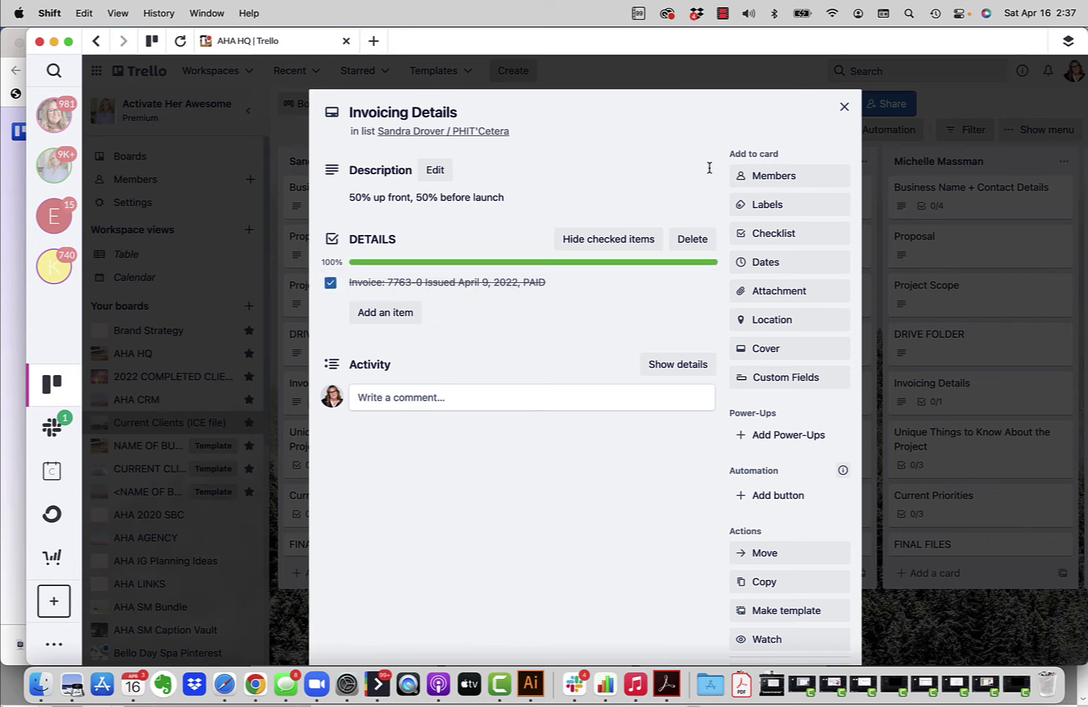
click(844, 107)
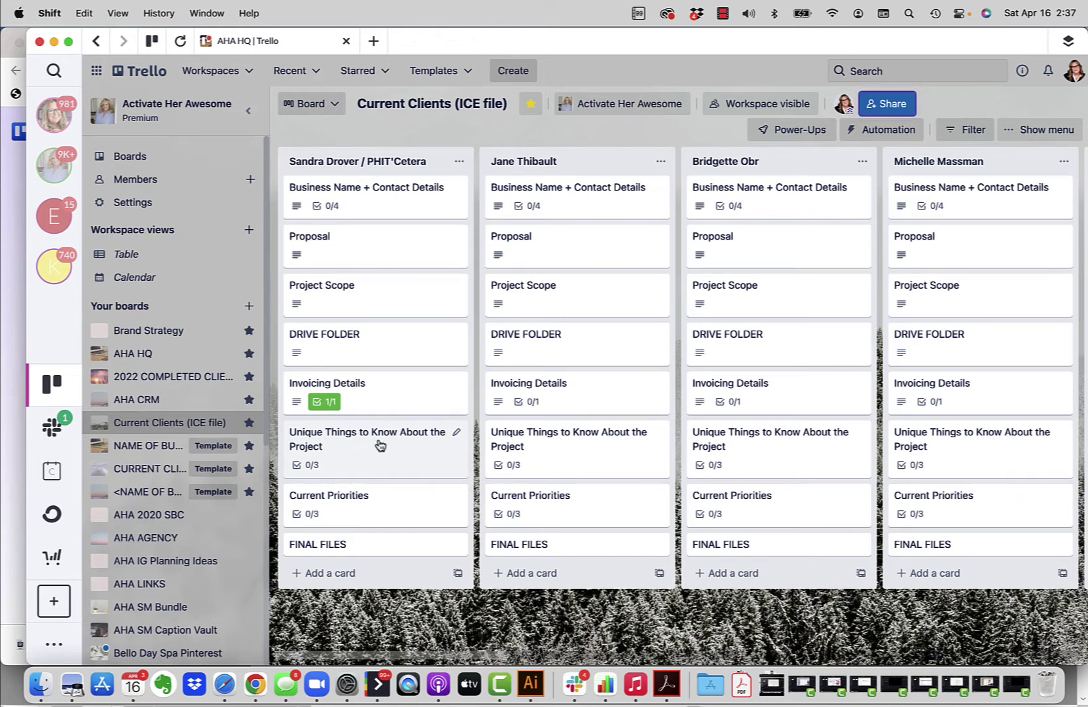
Review the Current Priorities and FINAL FILES cards in the PHIT'Cetera list, and look over the other client lists on the board
click(347, 510)
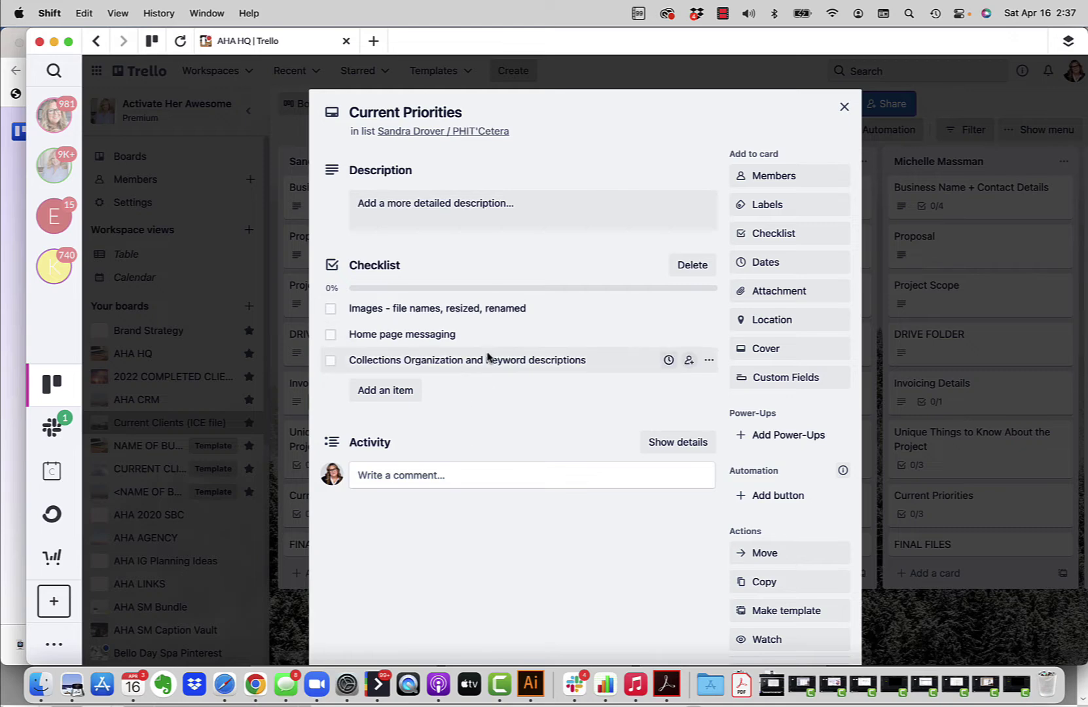
click(844, 107)
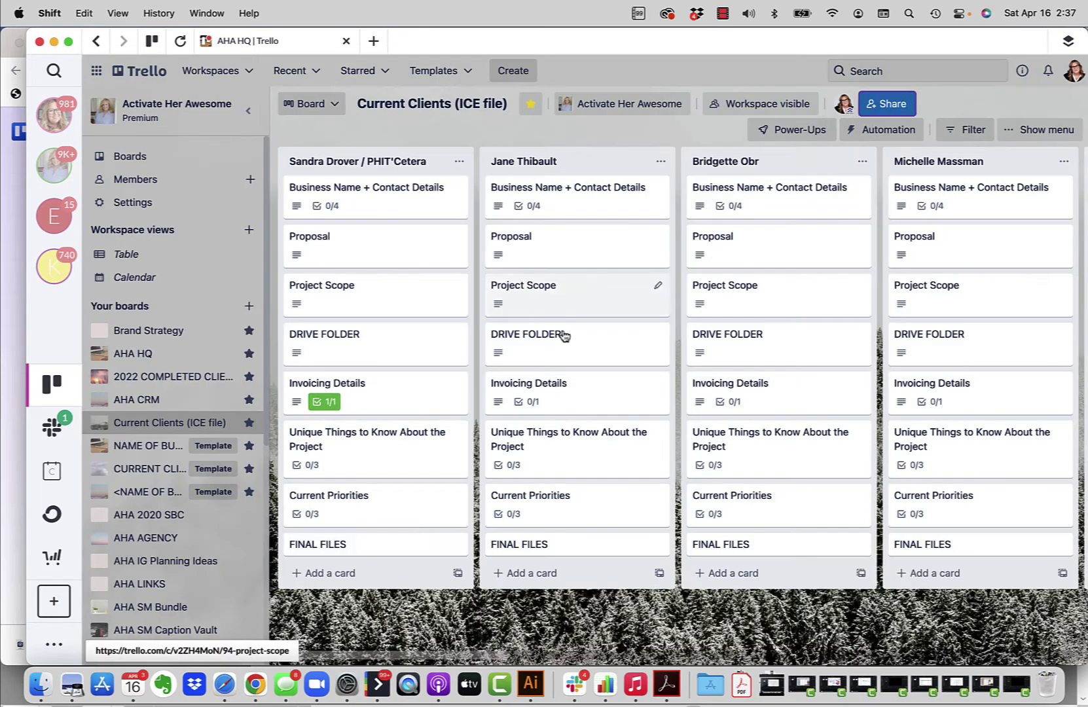
click(371, 551)
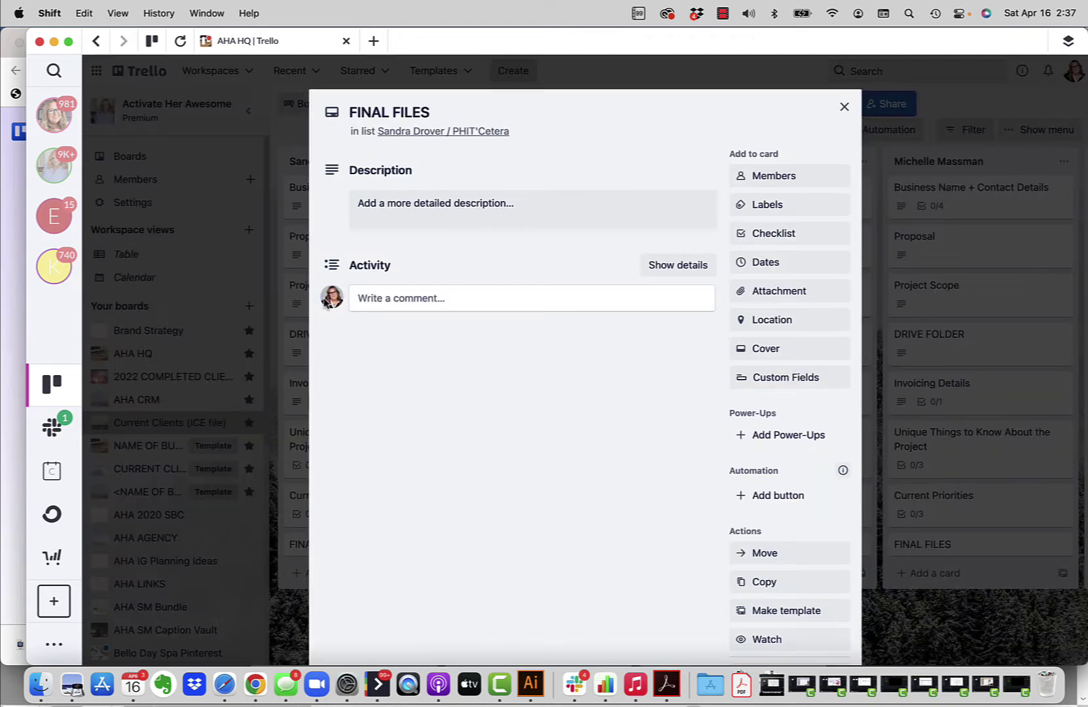
click(844, 107)
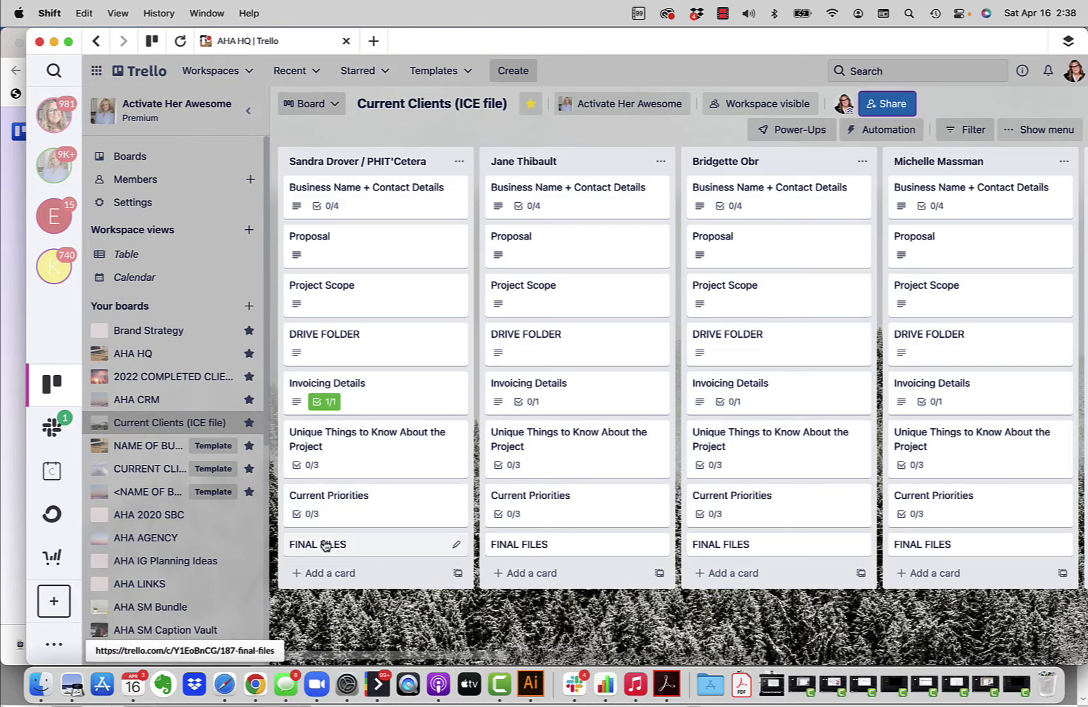
scroll(470, 304, right, 20)
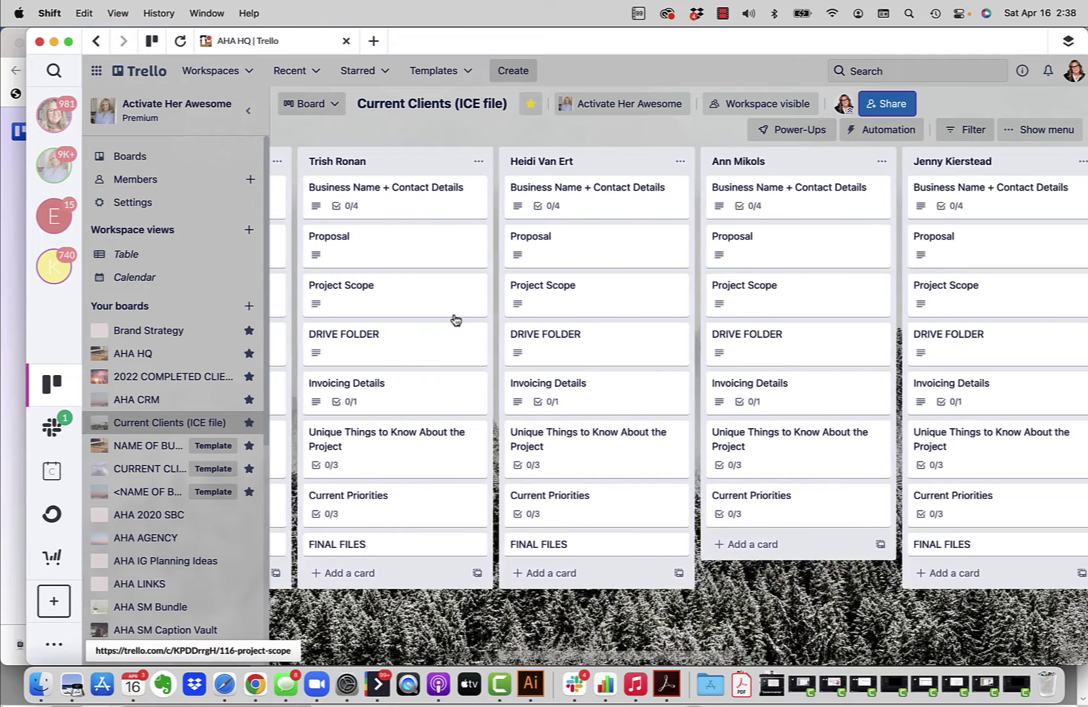
scroll(456, 320, left, 20)
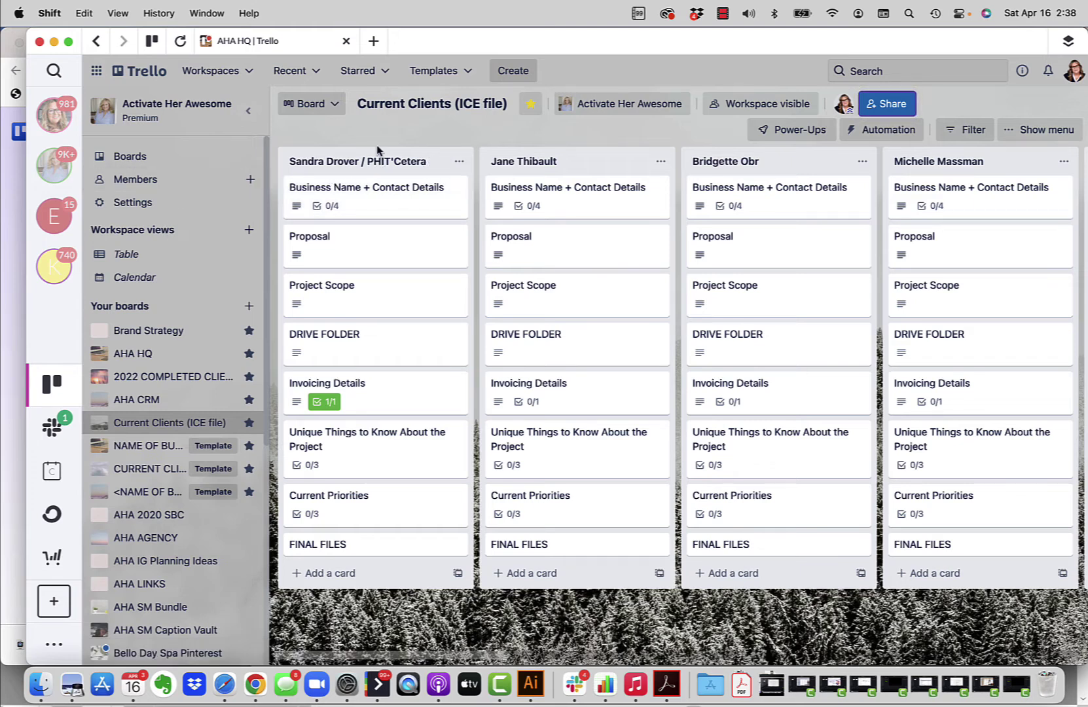
Move the PHIT'Cetera list from the Current Clients (ICE file) board to the 2022 COMPLETED CLIENTS board
click(459, 162)
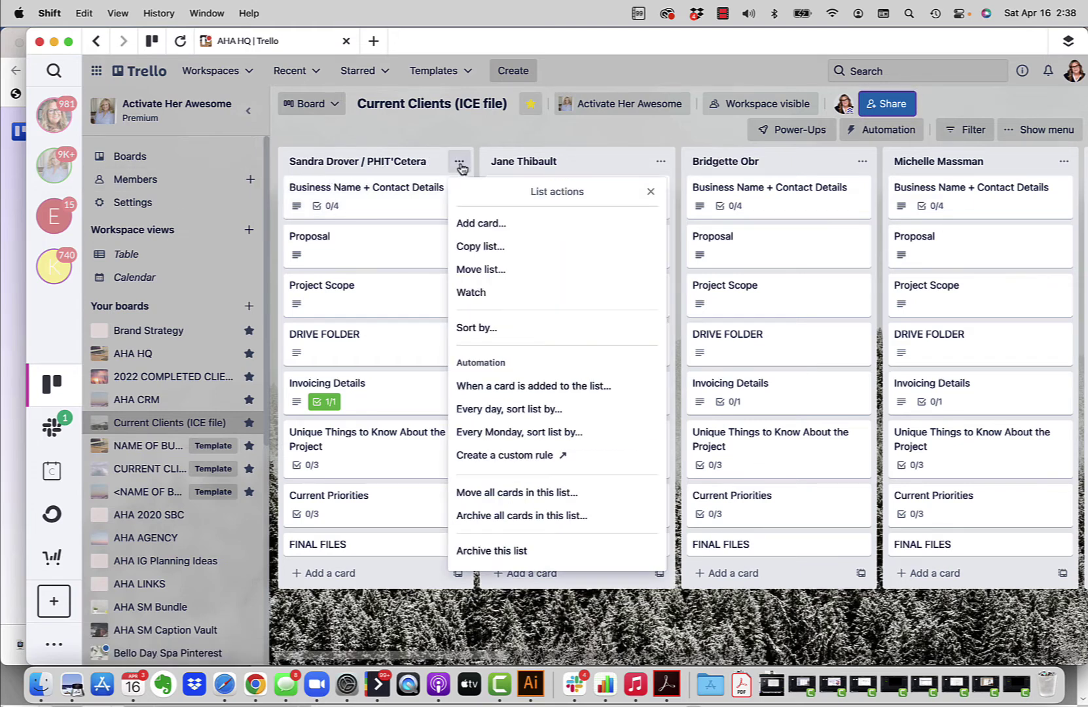
click(469, 271)
click(545, 235)
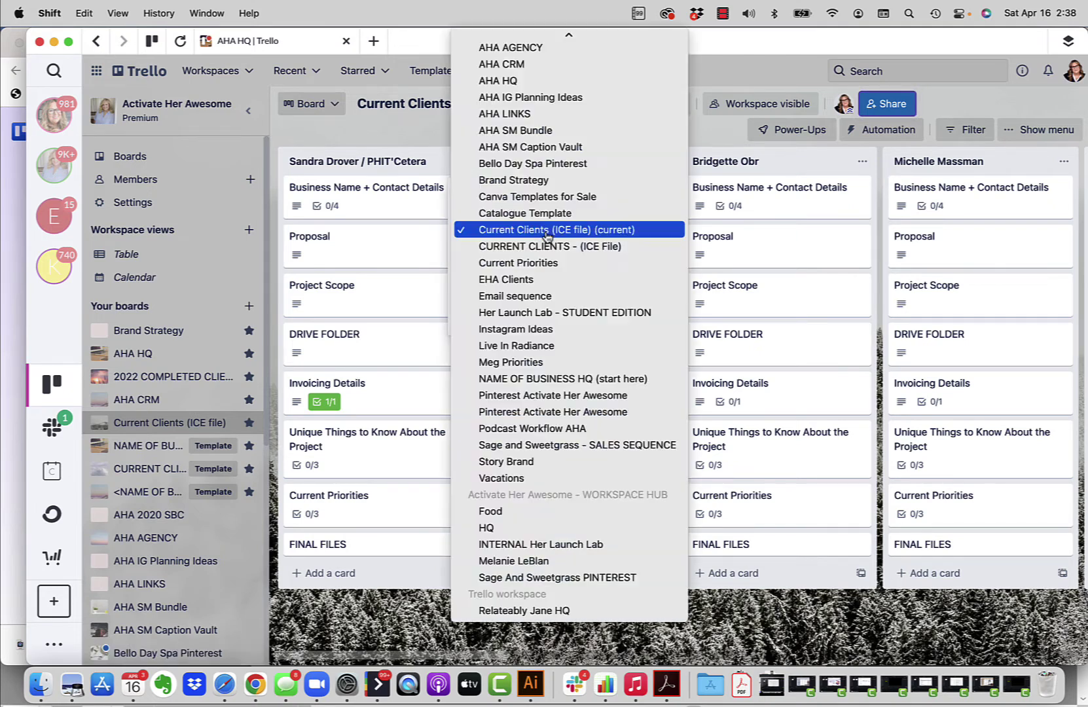
scroll(550, 239, up, 3)
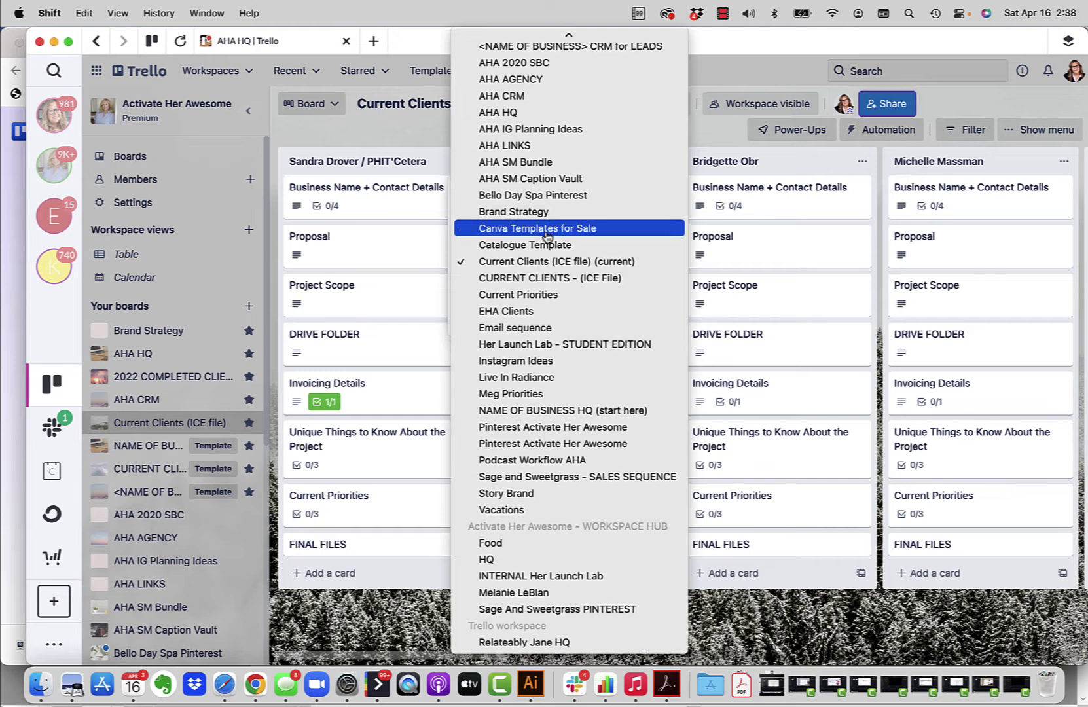
click(603, 57)
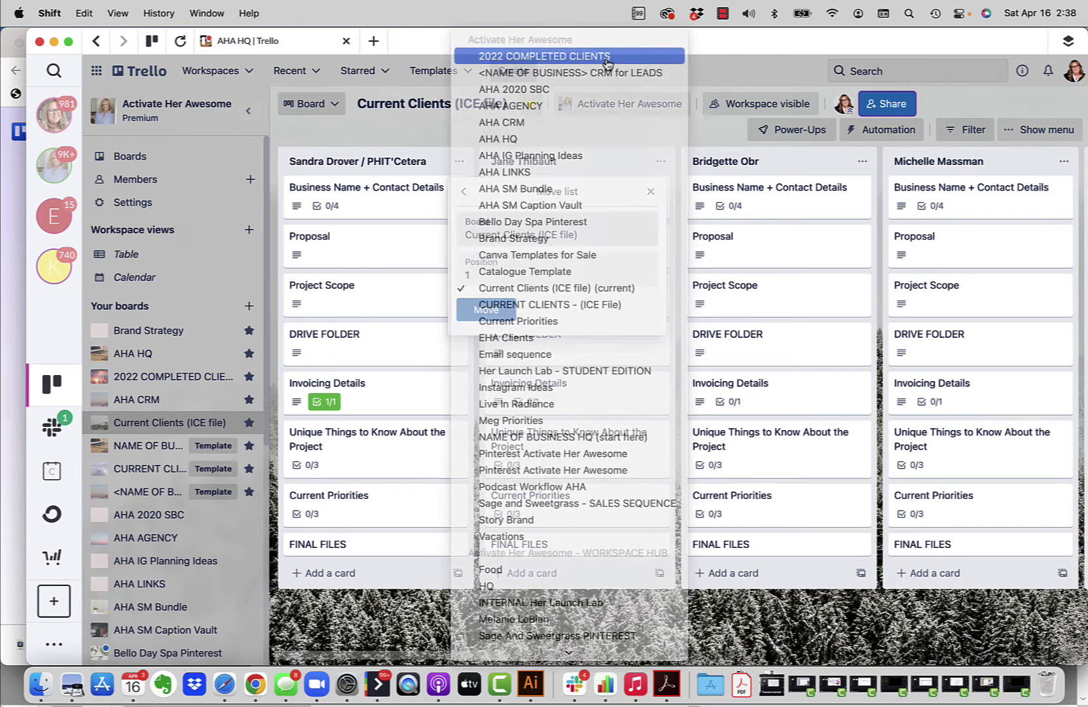
click(478, 307)
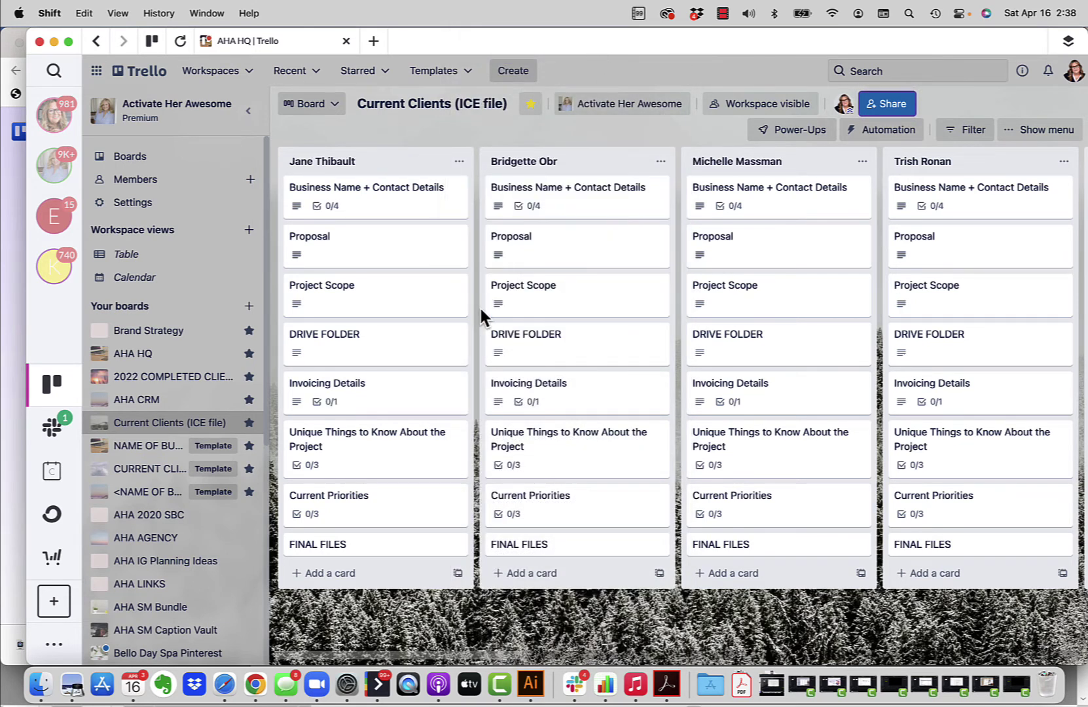
Open the 2022 COMPLETED CLIENTS board and look through its client lists
click(189, 378)
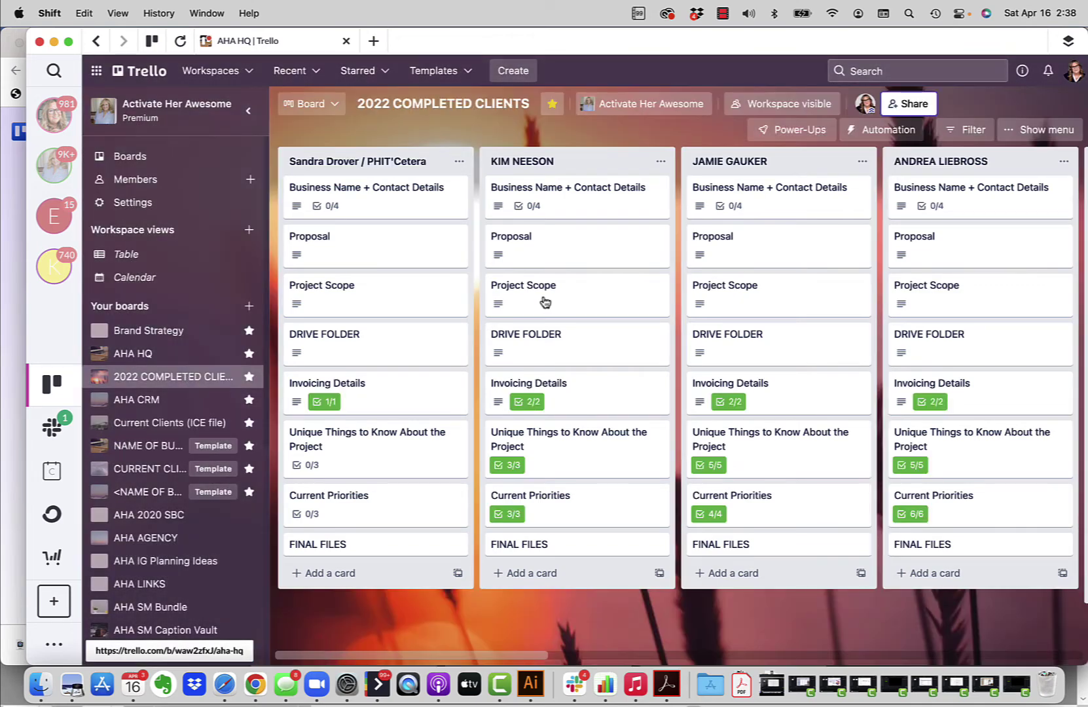
scroll(524, 301, right, 10)
scroll(545, 302, right, 15)
scroll(545, 302, left, 20)
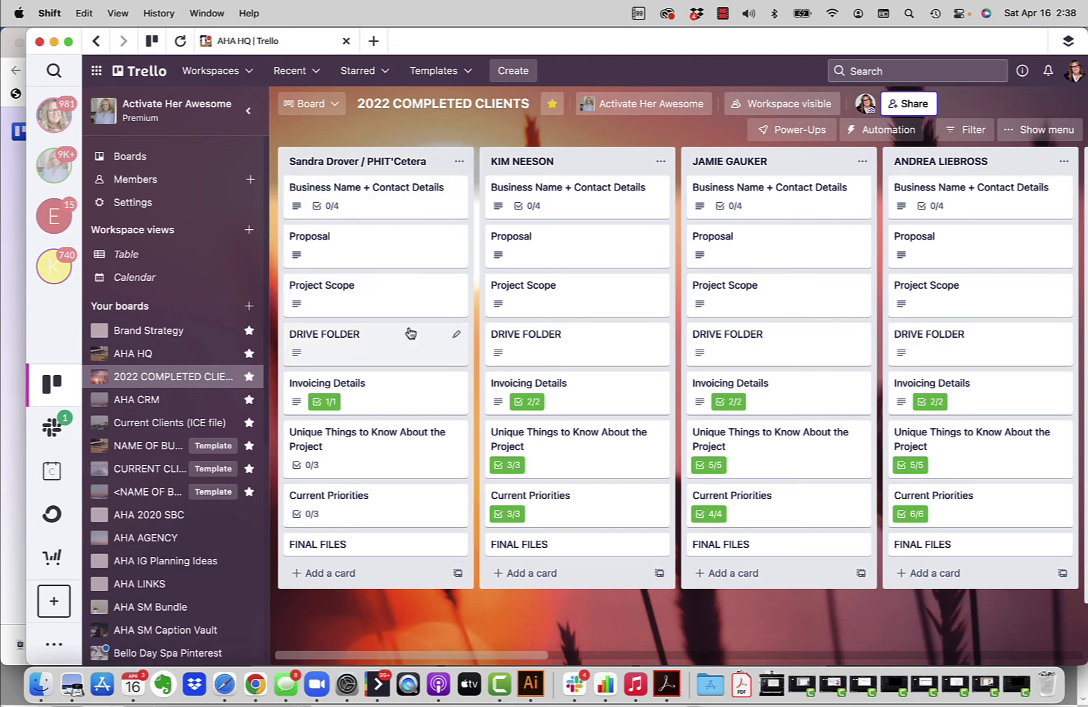
scroll(451, 367, right, 15)
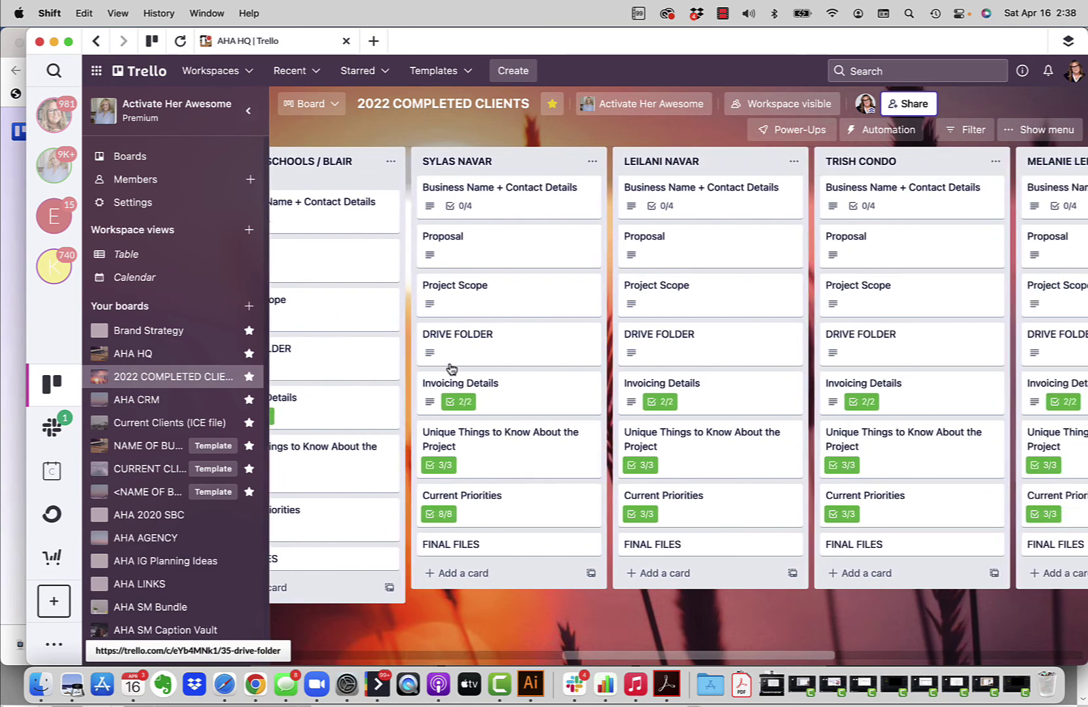
scroll(450, 368, left, 15)
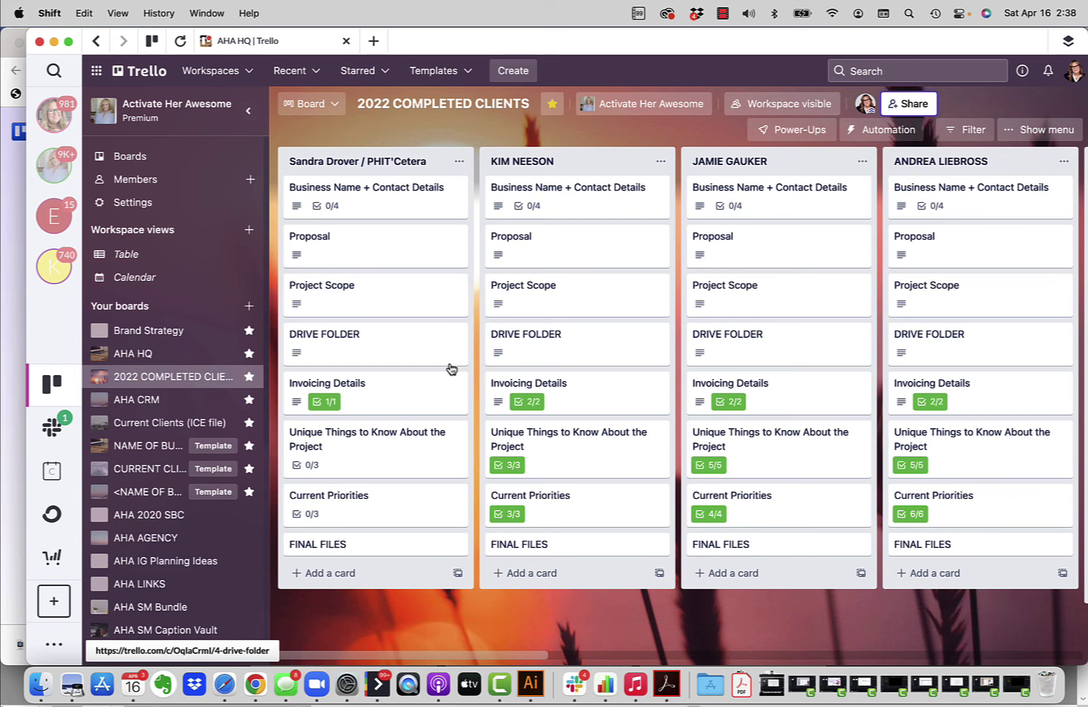
Move the PHIT'Cetera list back to the Current Clients (ICE file) board and open that board
click(460, 163)
click(483, 269)
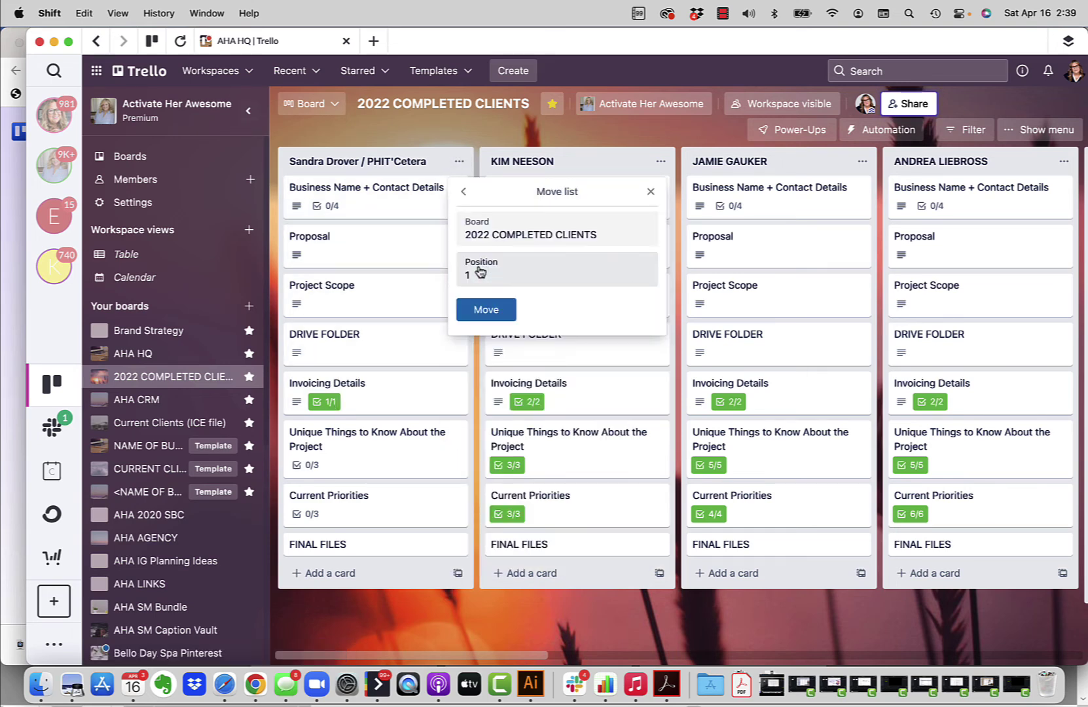
click(544, 229)
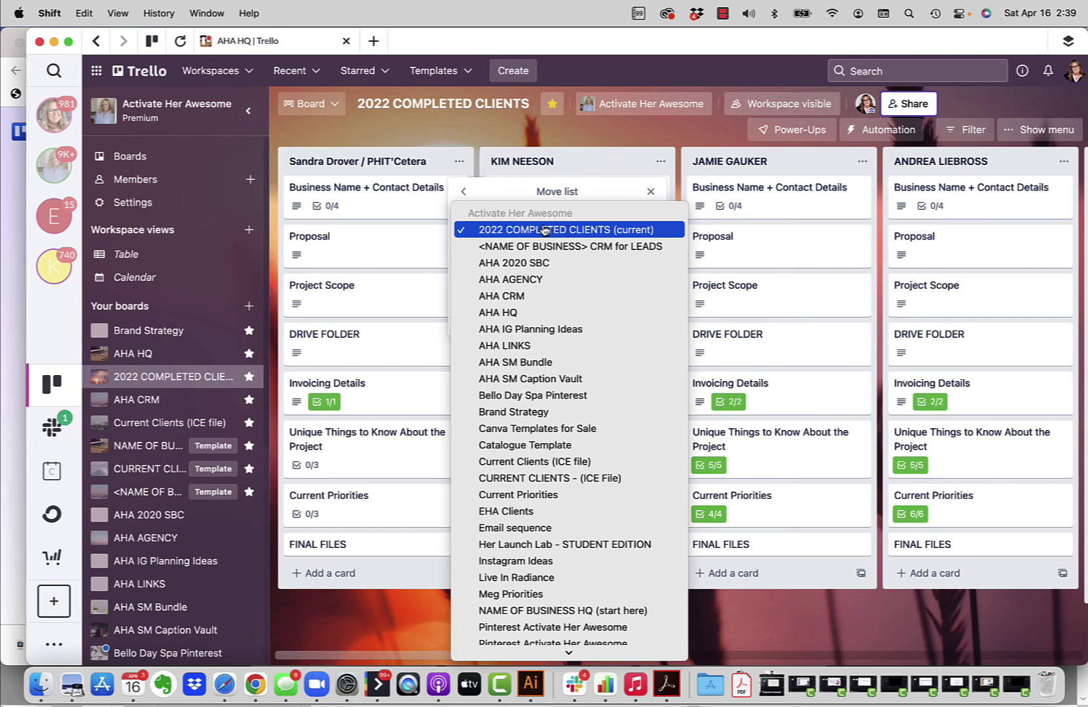
click(521, 478)
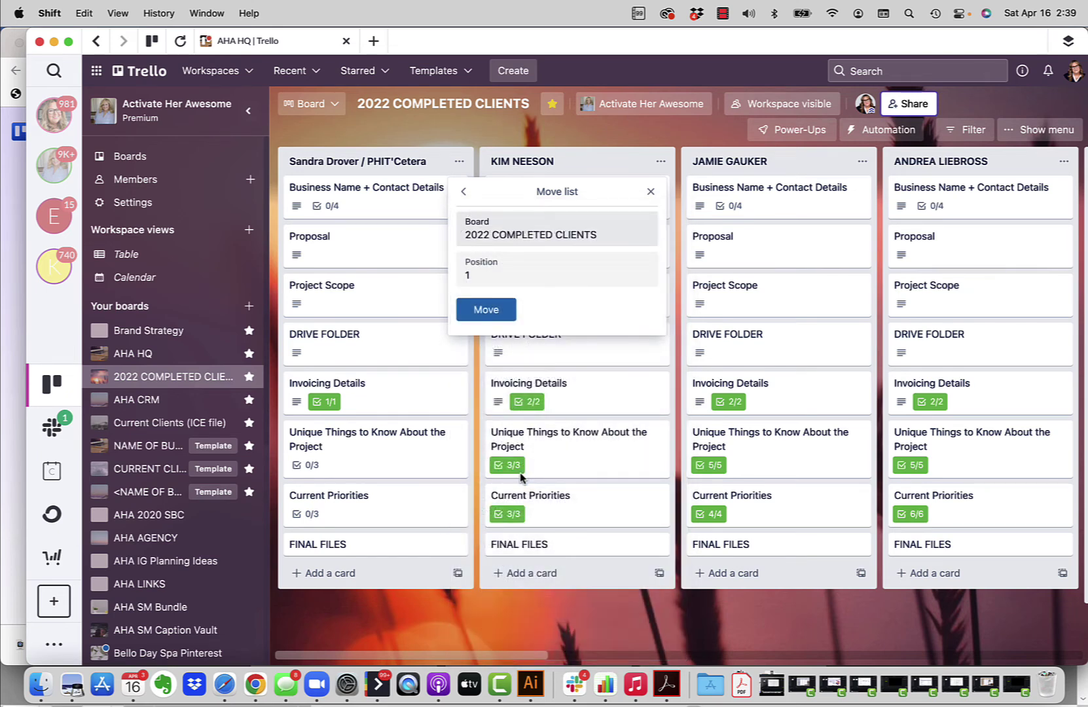
click(486, 311)
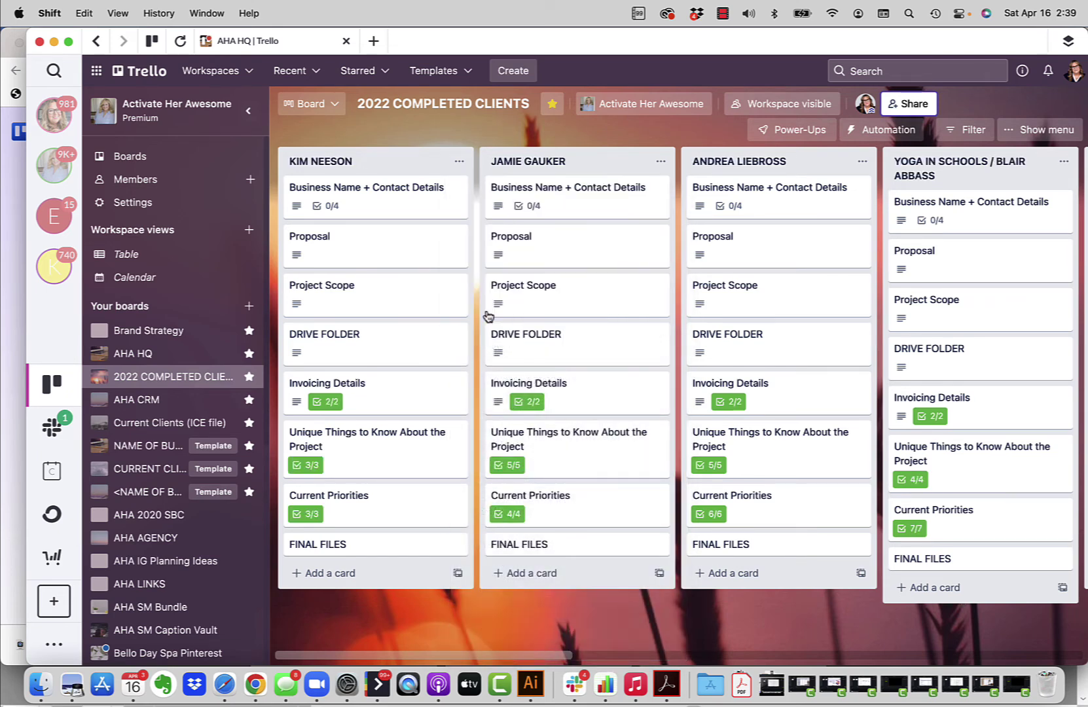
click(162, 423)
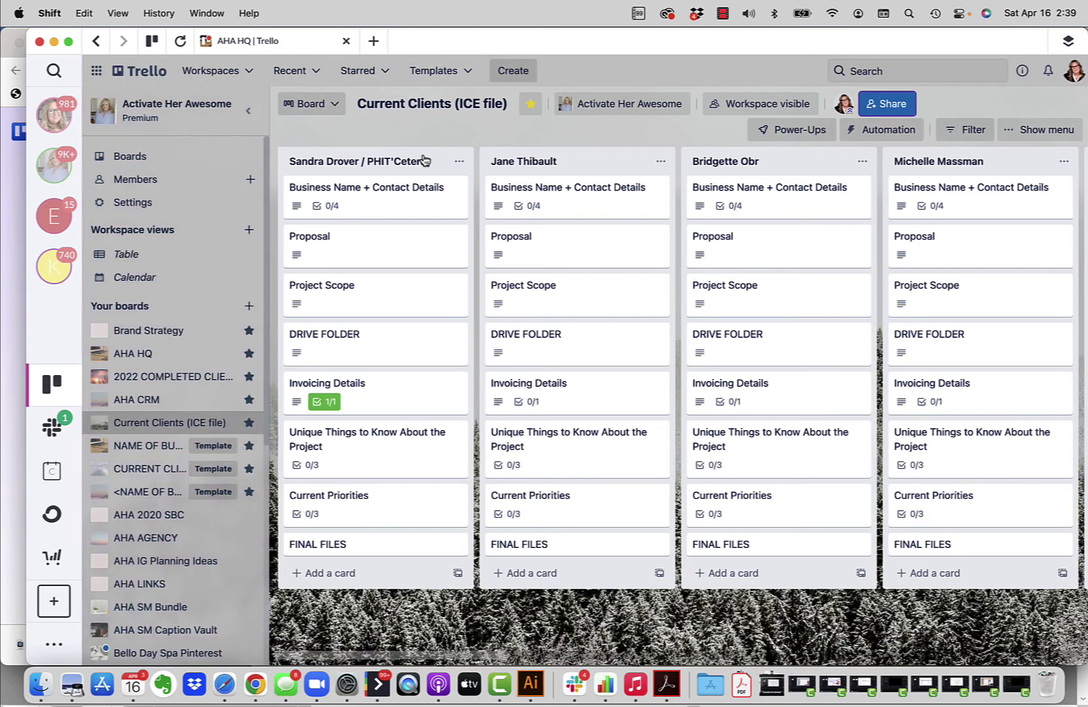